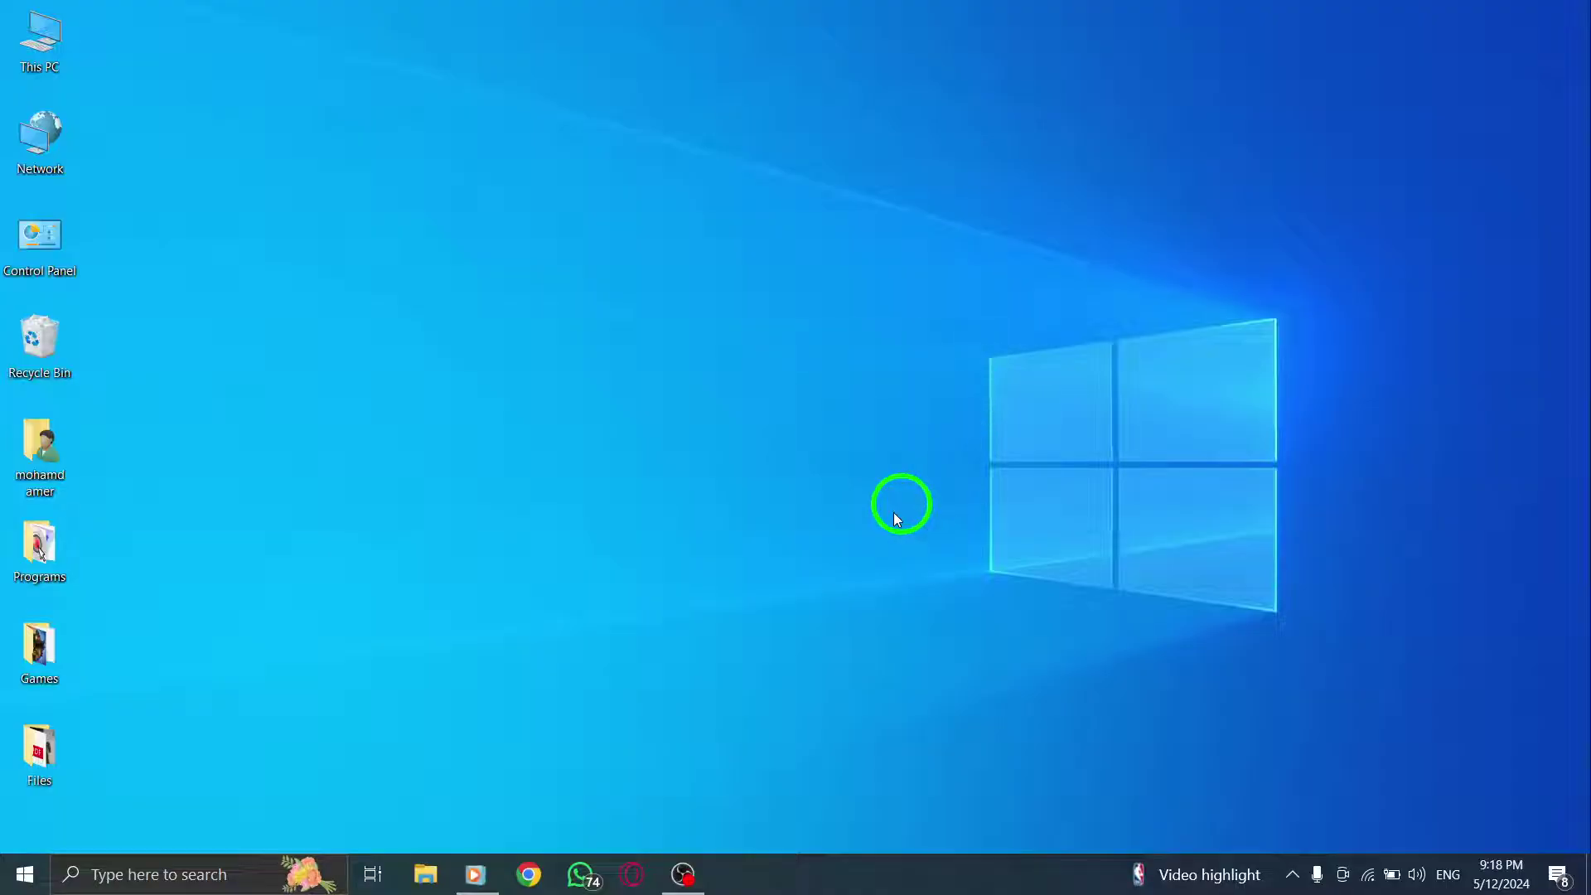
Launch Microsoft Store from the recent items in Windows search
{"action": "left_click", "coordinate": [180, 873]}
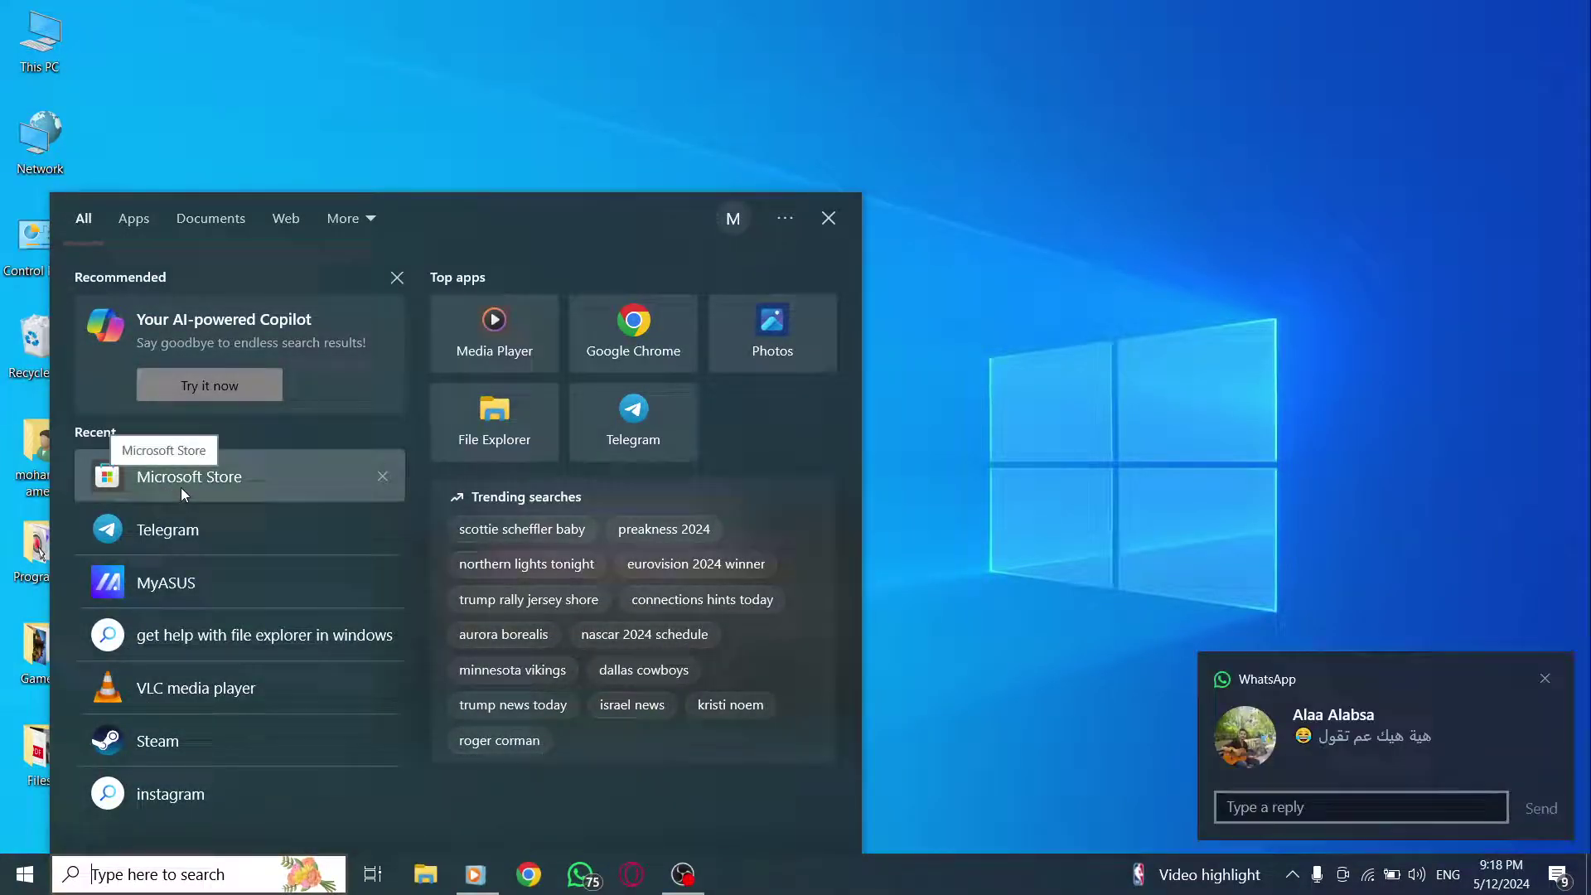
{"action": "left_click", "coordinate": [213, 489]}
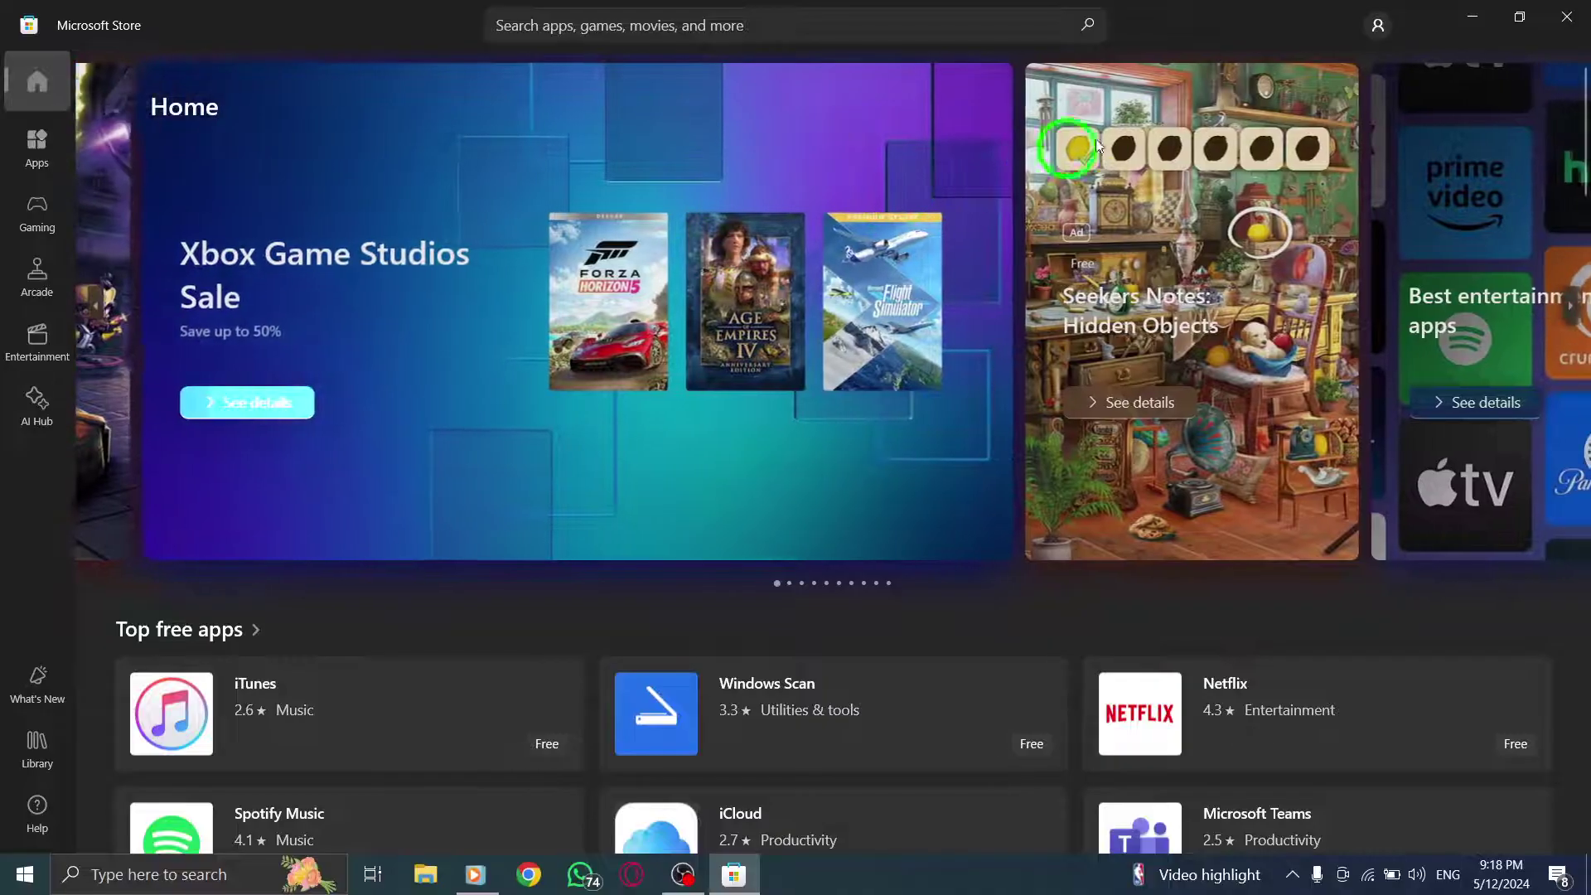
Show the Store account menu from the profile icon
{"action": "left_click", "coordinate": [1378, 26]}
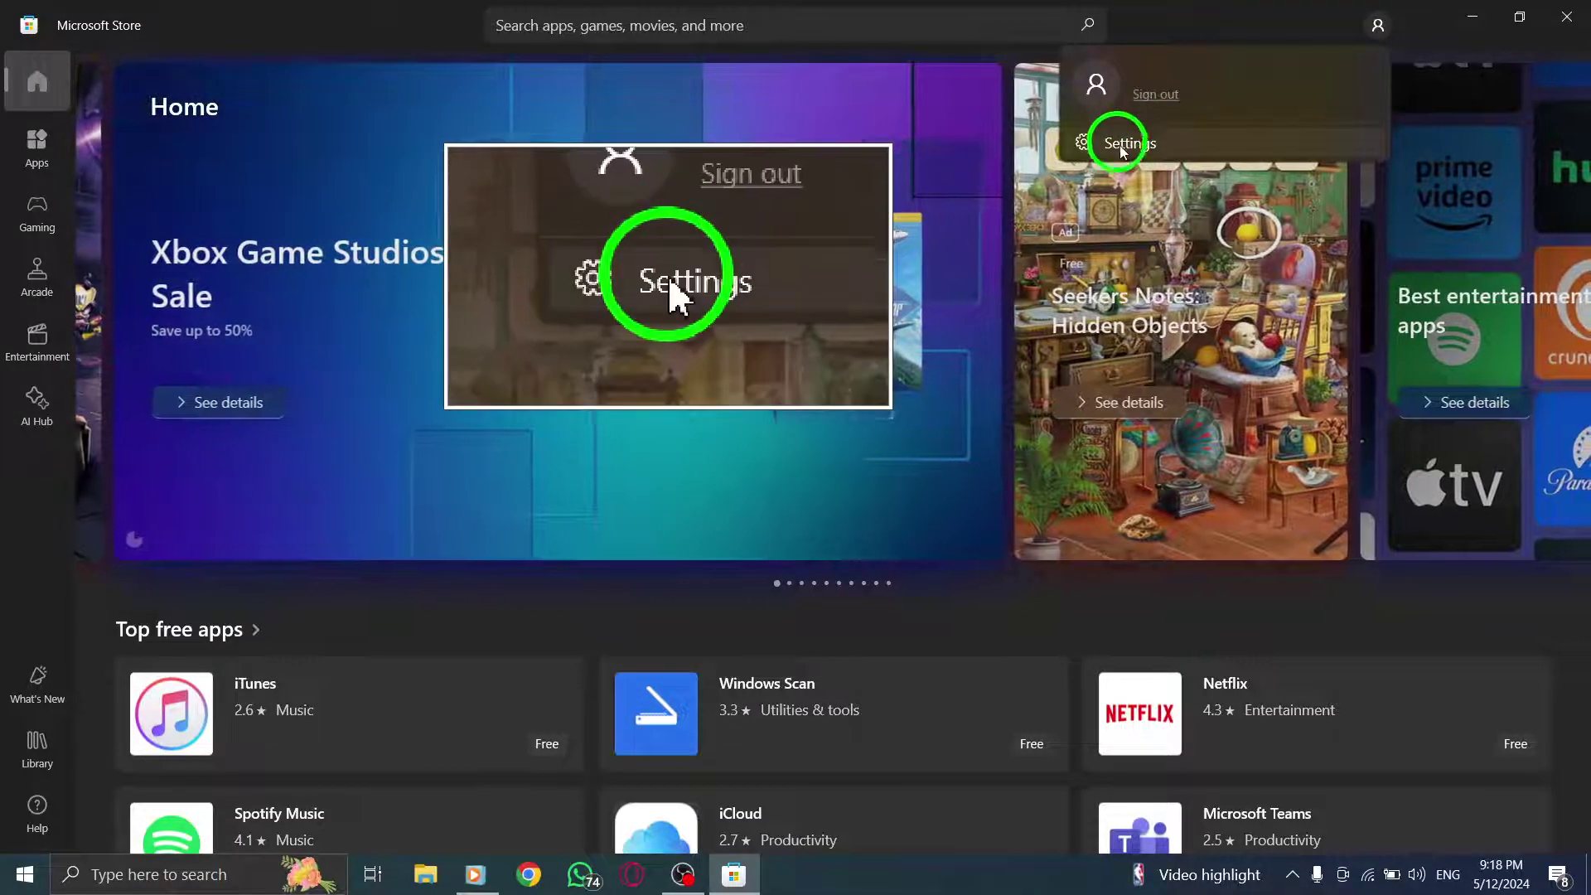
Go to Store Settings and confirm App updates is switched On
{"action": "left_click", "coordinate": [1131, 143]}
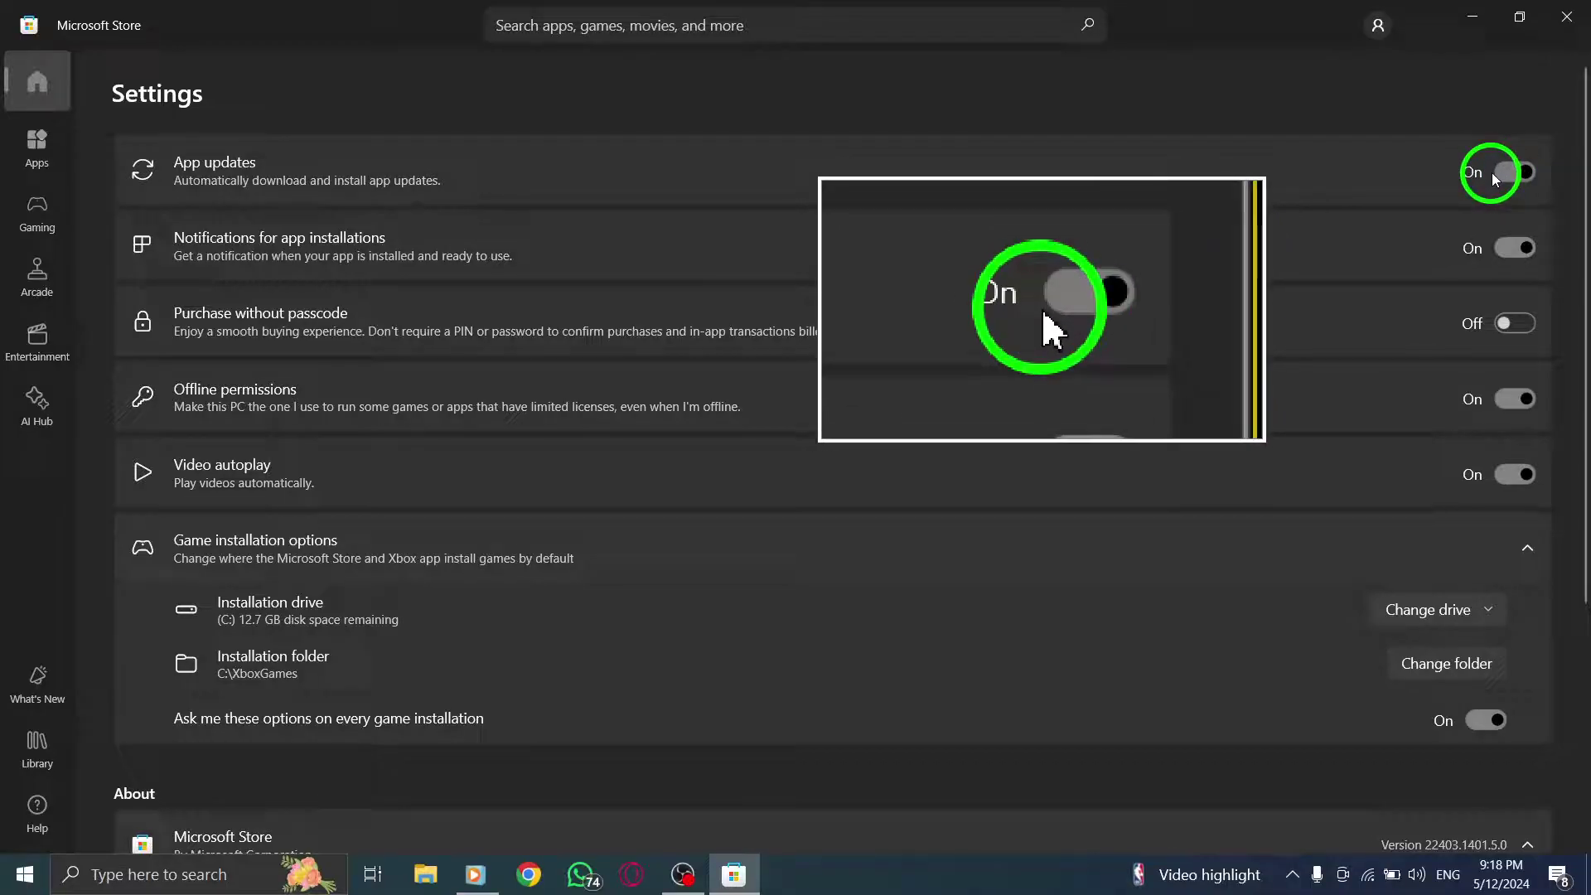
Close the Microsoft Store window to return to the desktop
{"action": "left_click", "coordinate": [1569, 25]}
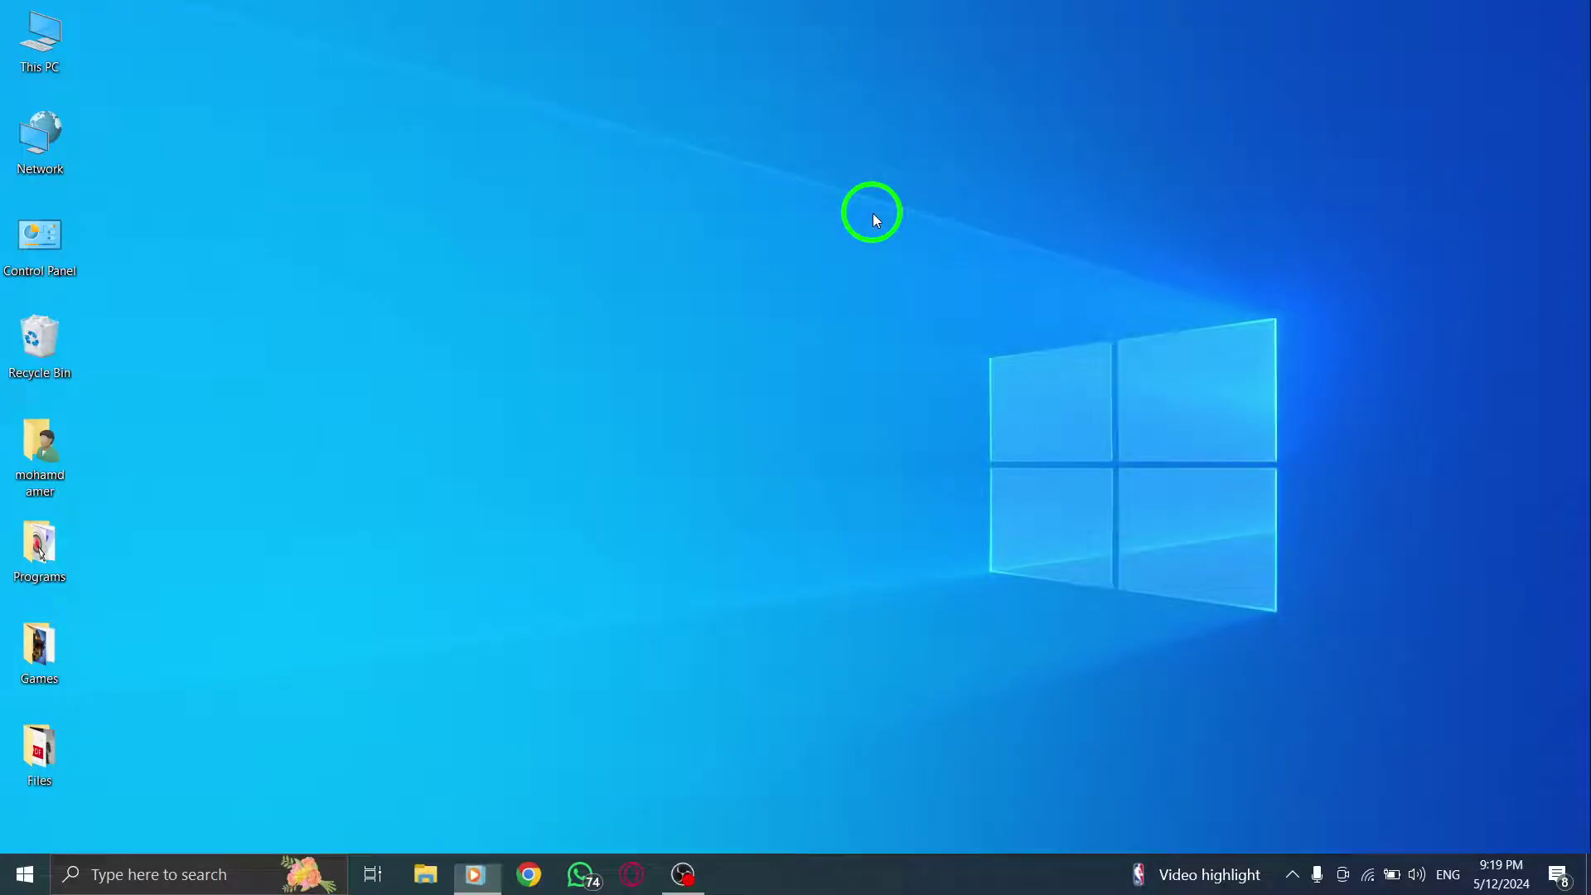